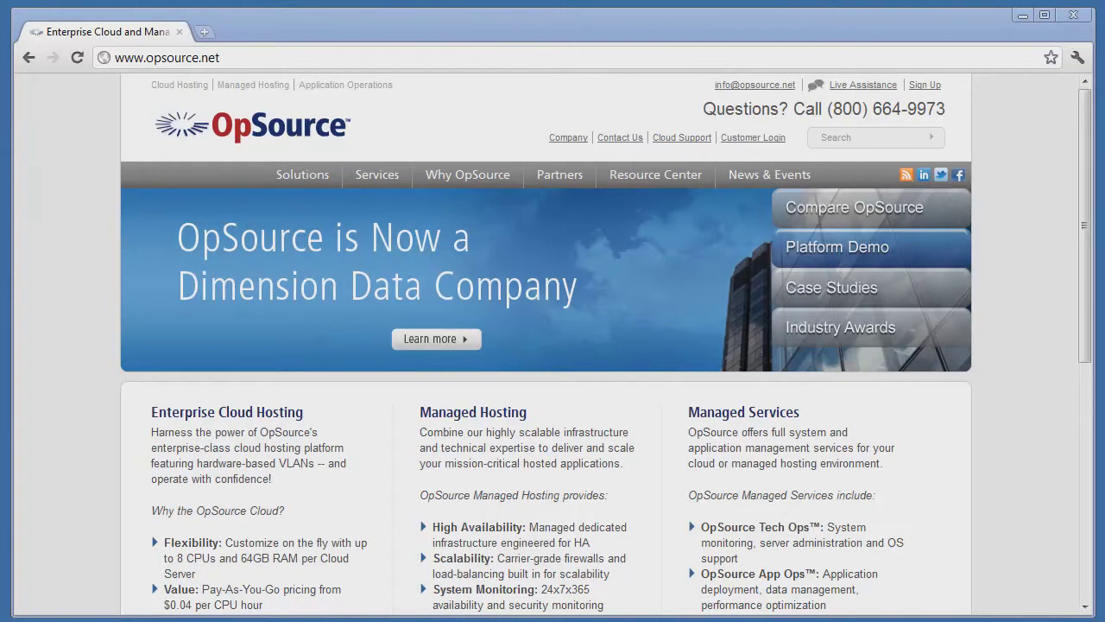
click(247, 57)
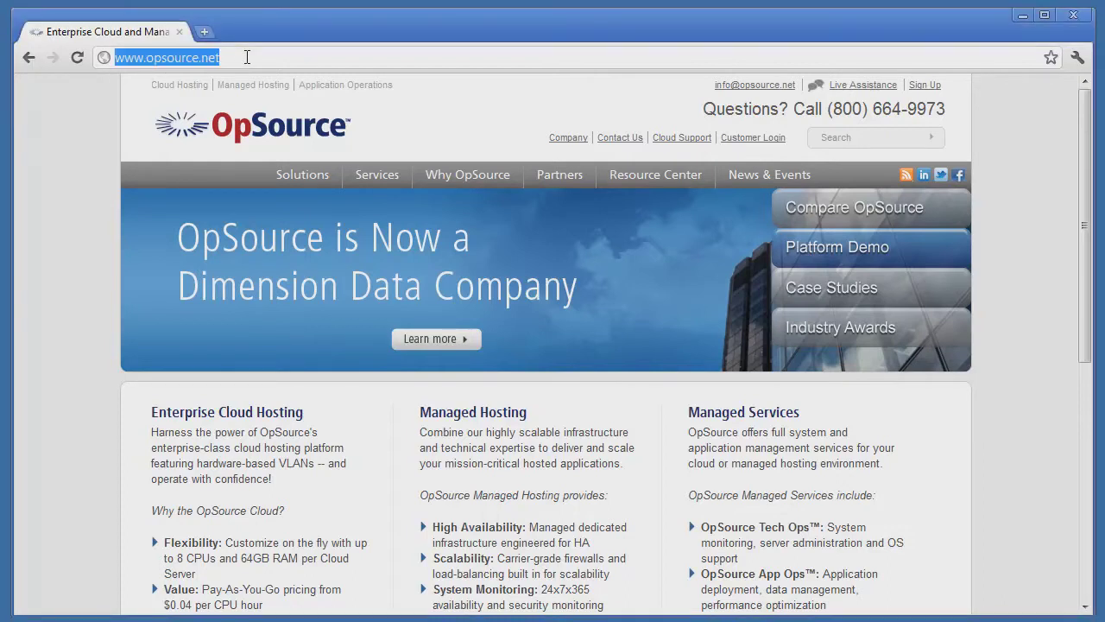
text(https://admin)
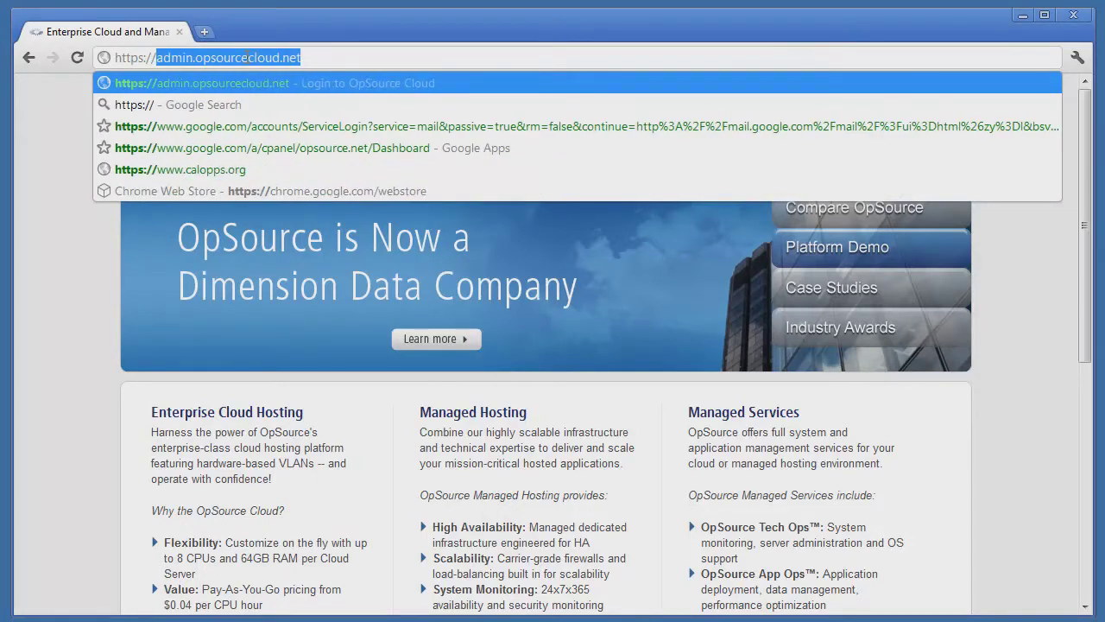
key(Return)
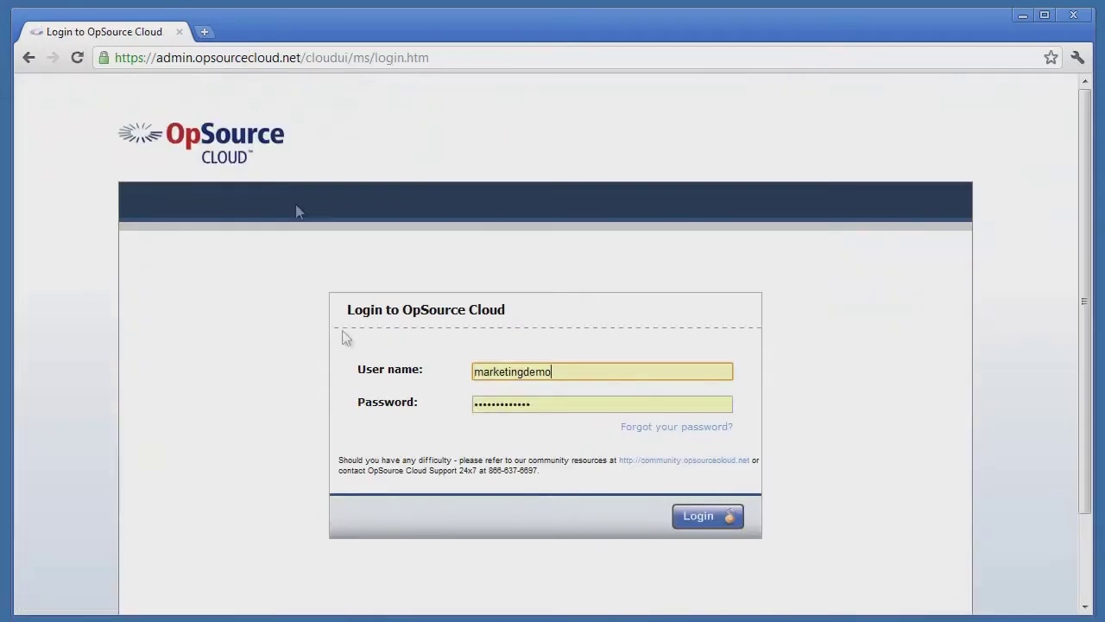
click(703, 518)
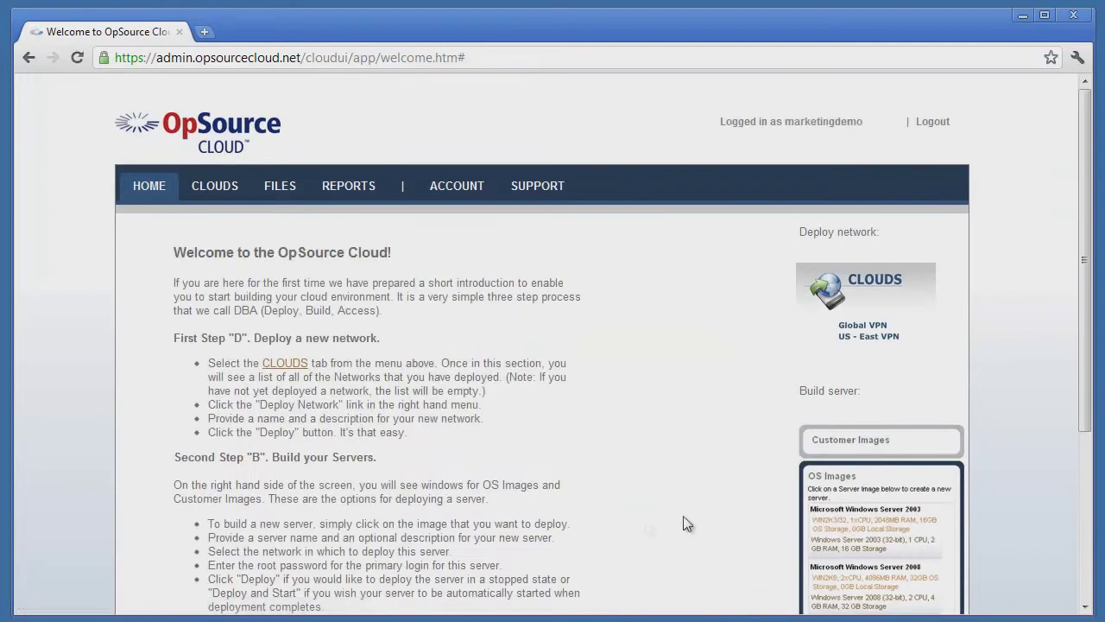
Step: Deploy a network in the US - East cloud named "Web Network" with the description "Web"
click(198, 191)
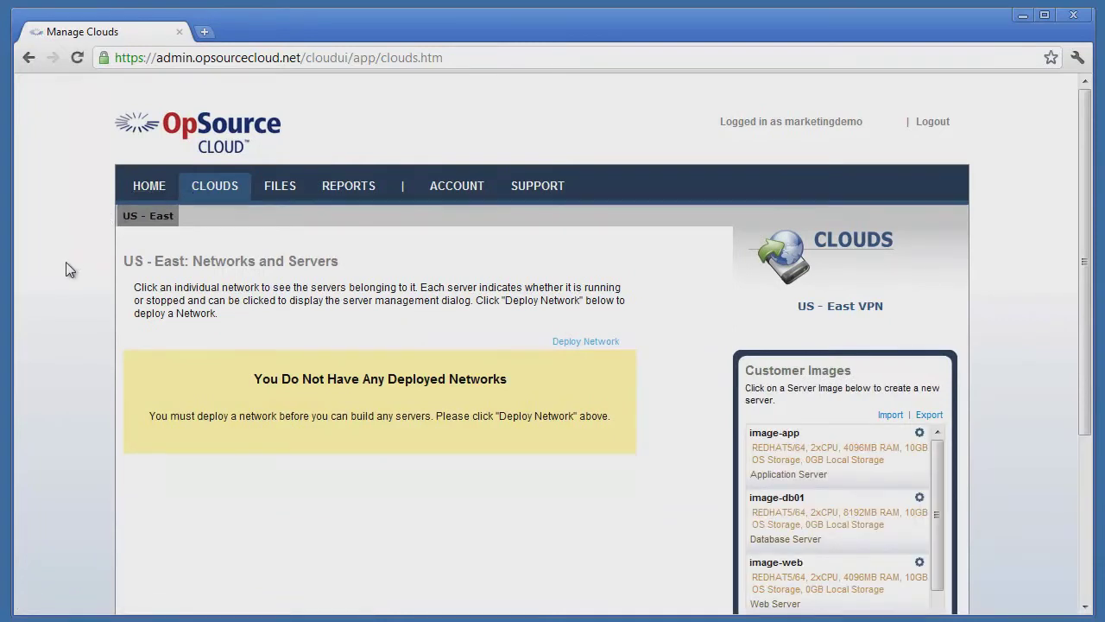
click(567, 343)
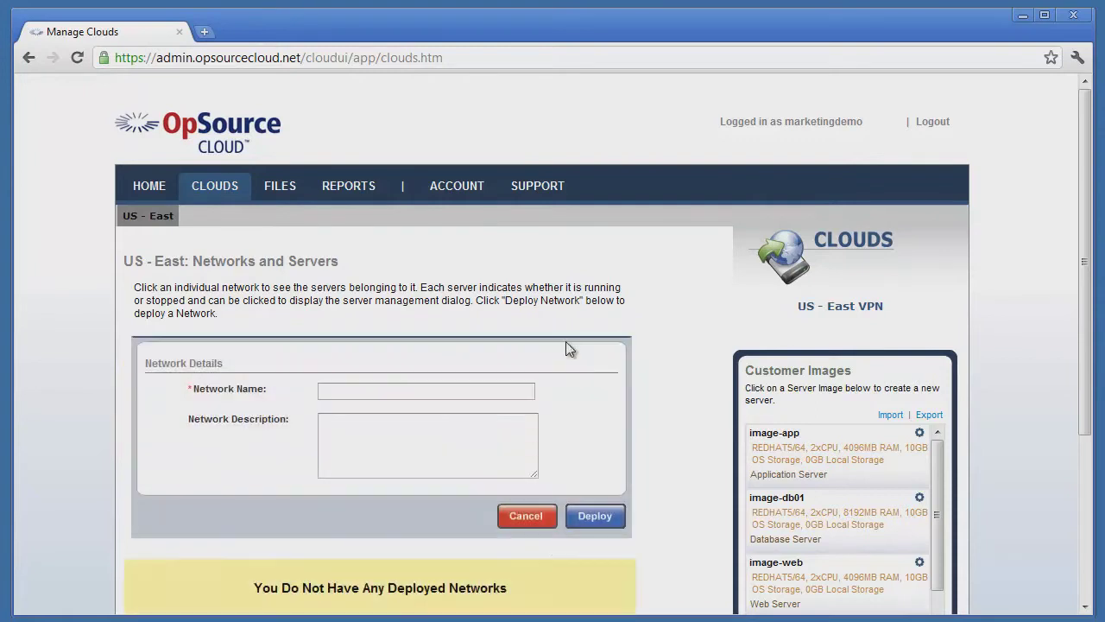
click(456, 391)
text(Web Network)
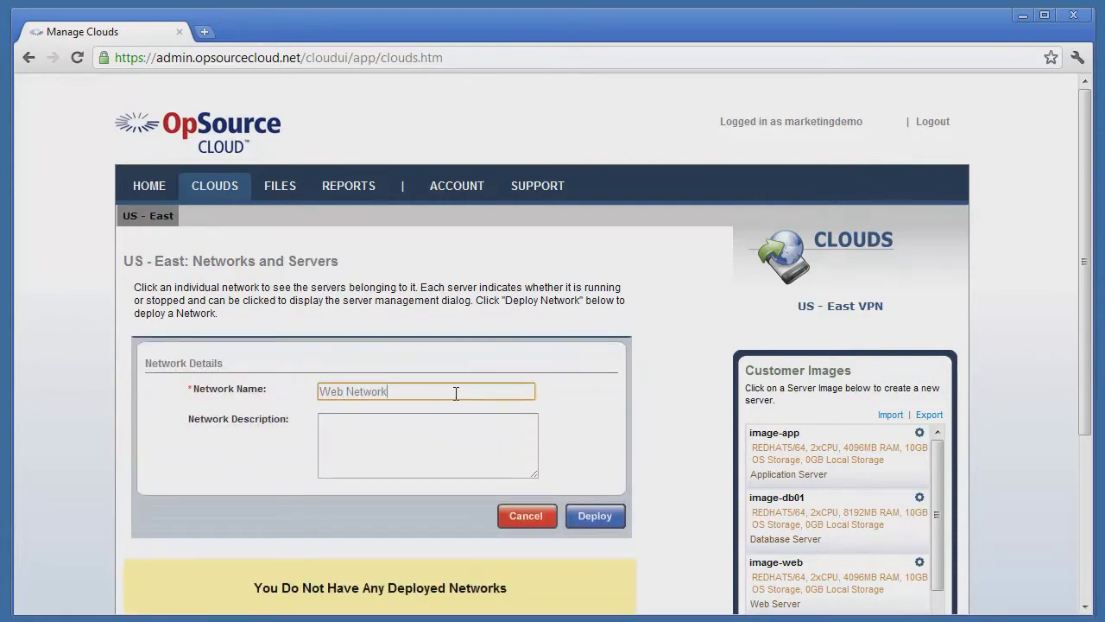
key(Tab)
text(Web)
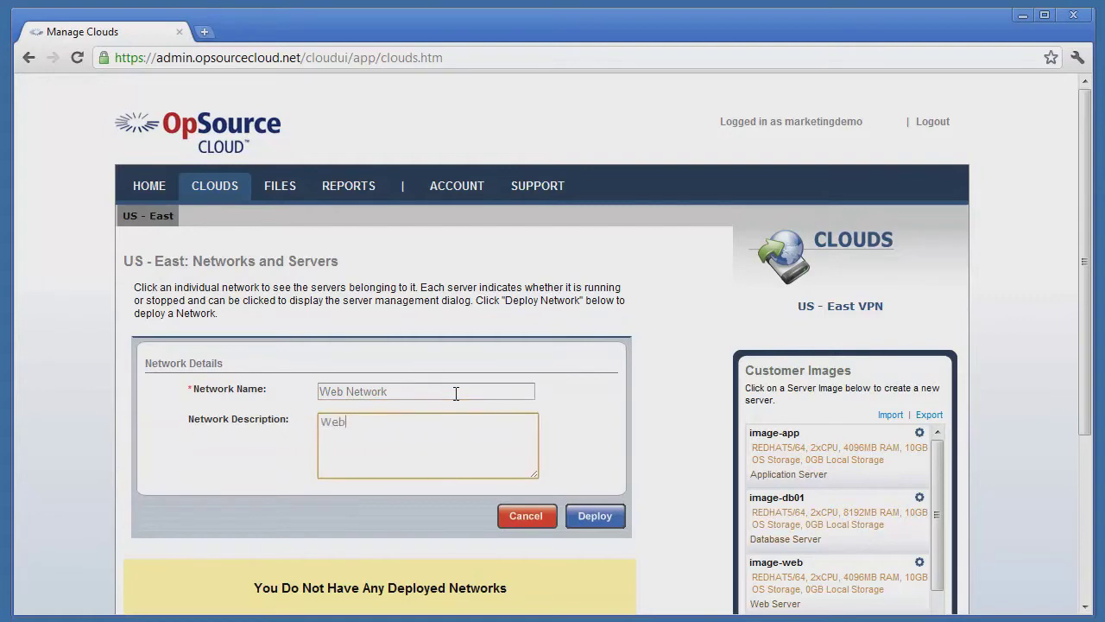
click(609, 517)
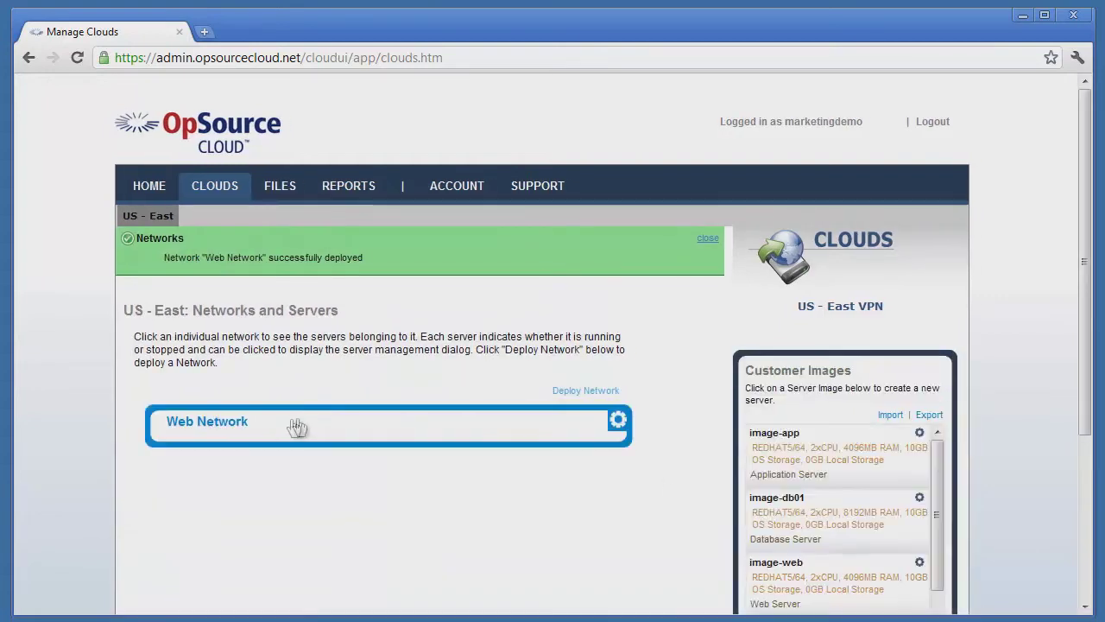
Step: Deploy a second network named "App Network" with the description "App net"
click(570, 395)
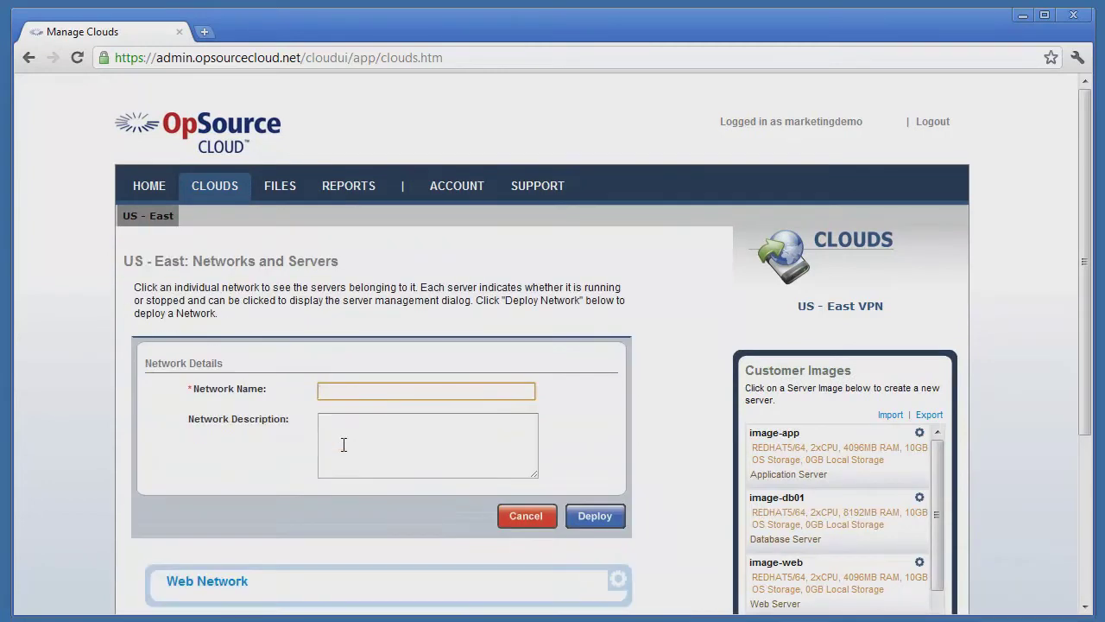
text(App Network)
click(344, 445)
text(App net)
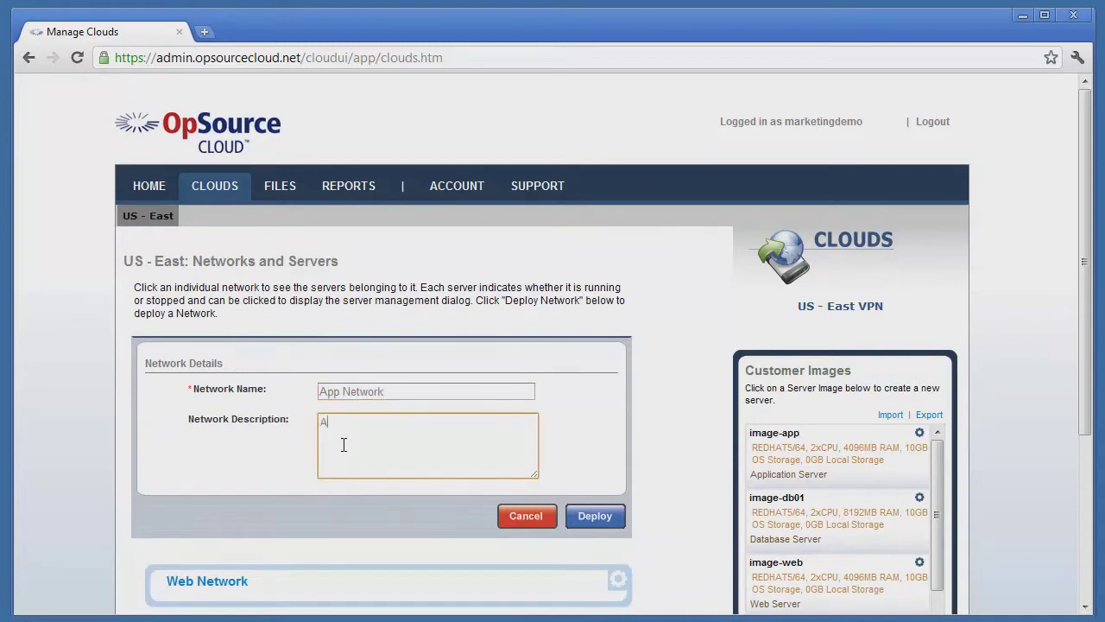
click(594, 515)
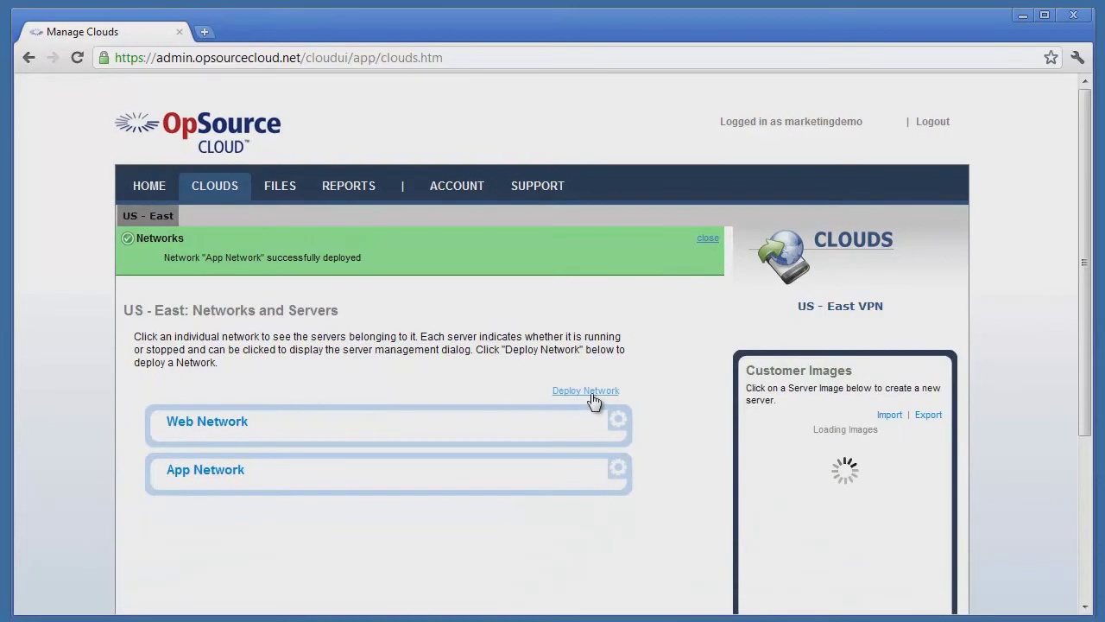
Step: Deploy a third network named "DB Network" with the description "DB Net"
click(593, 390)
click(391, 441)
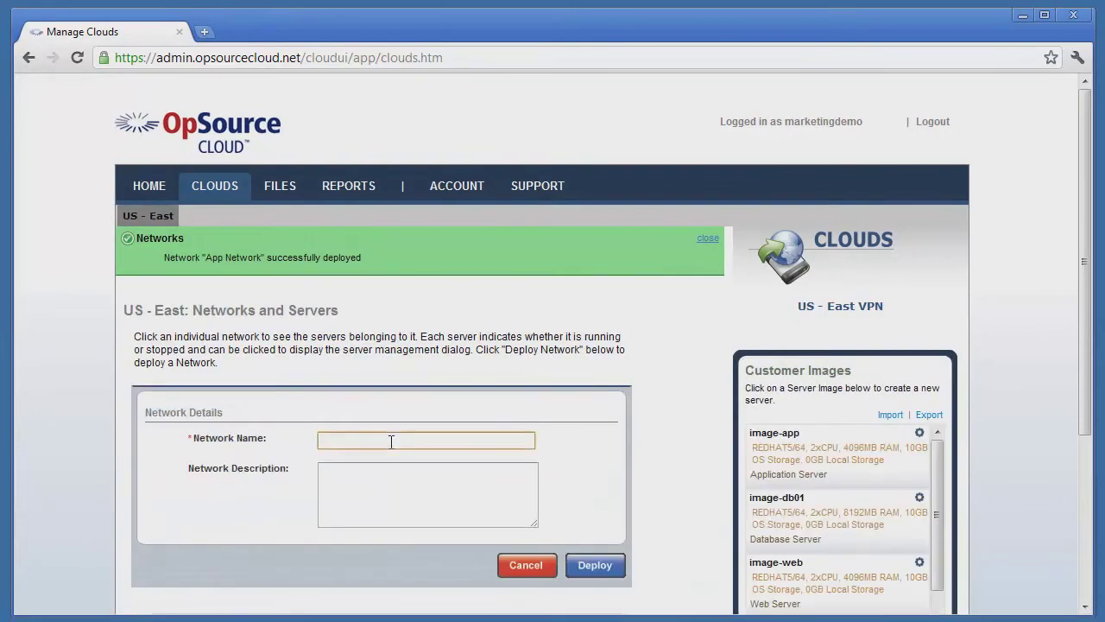
text(DB Net)
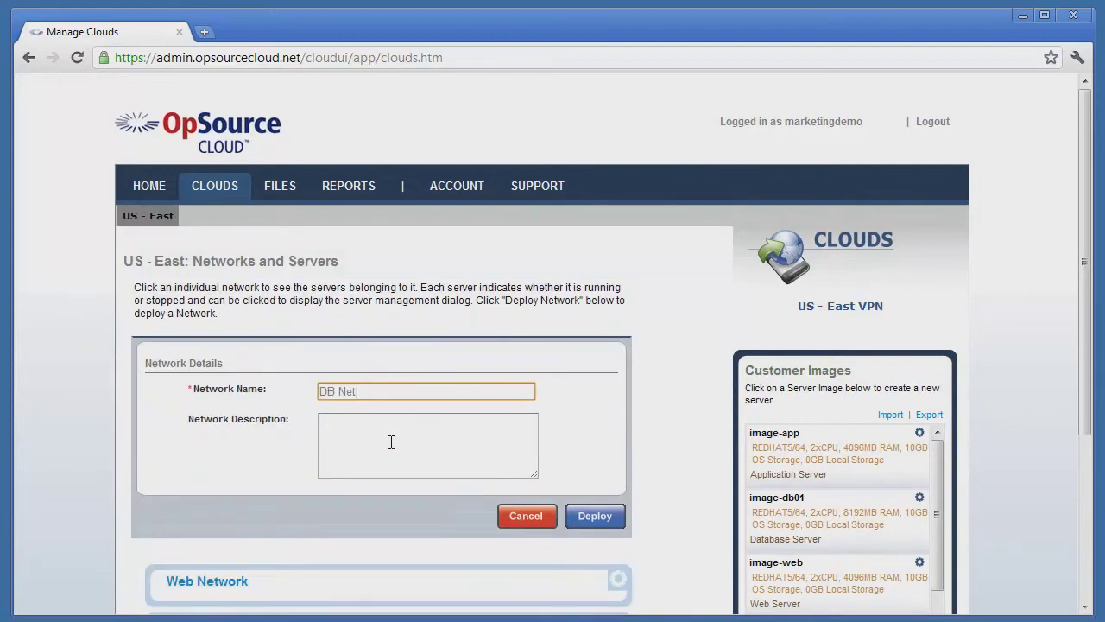
text(work)
key(Tab)
text(DB N)
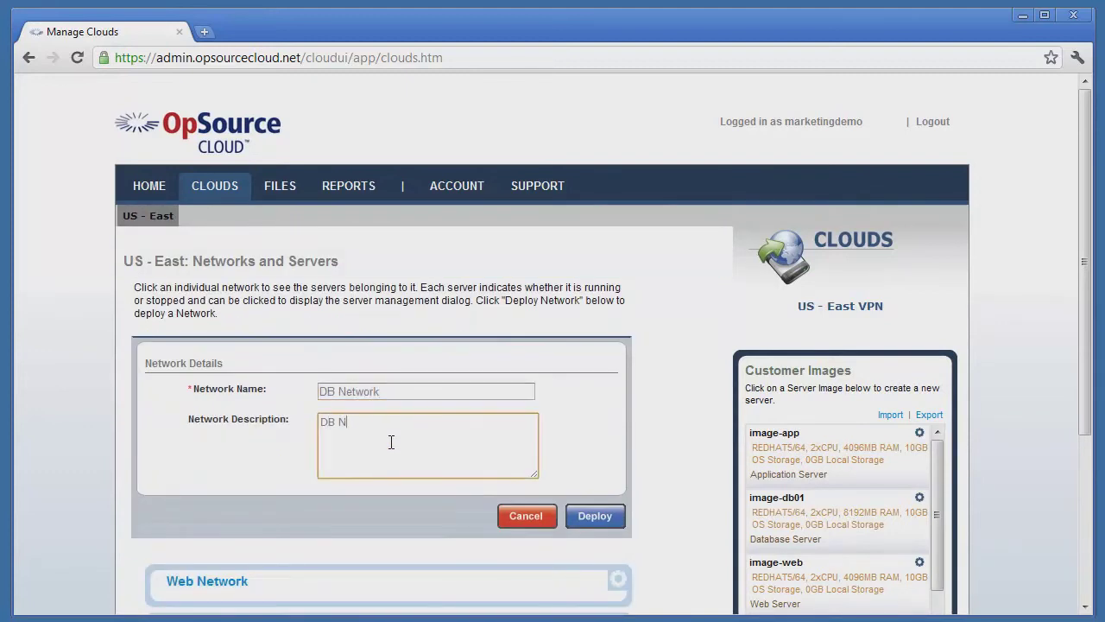
text(et)
click(580, 519)
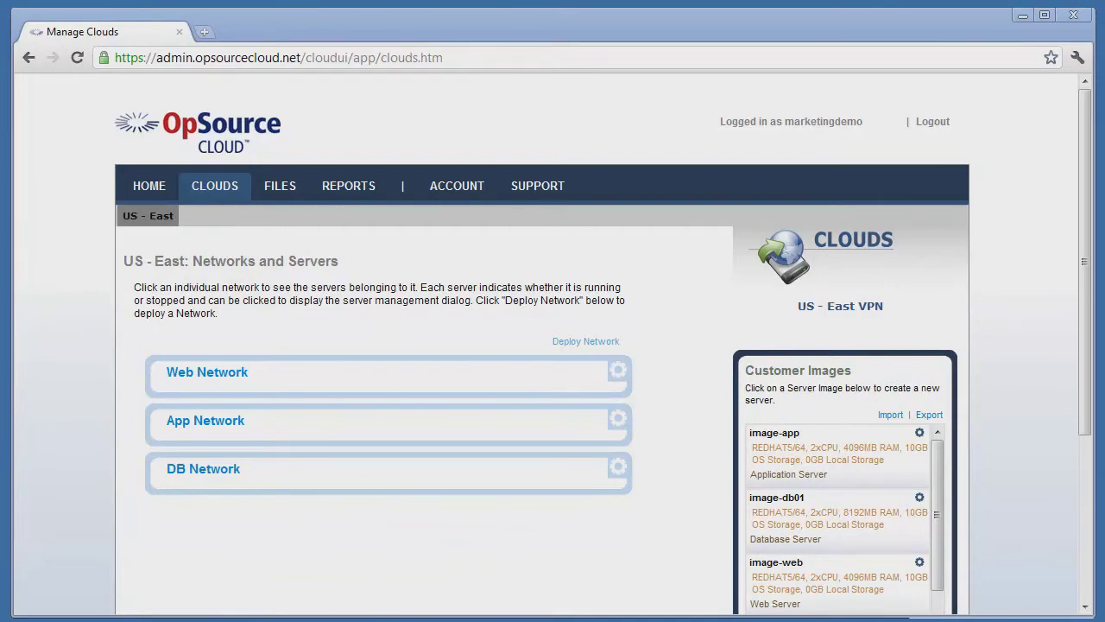
Step: Examine the Web Network's editable properties and its public IP address settings without changing them
click(619, 371)
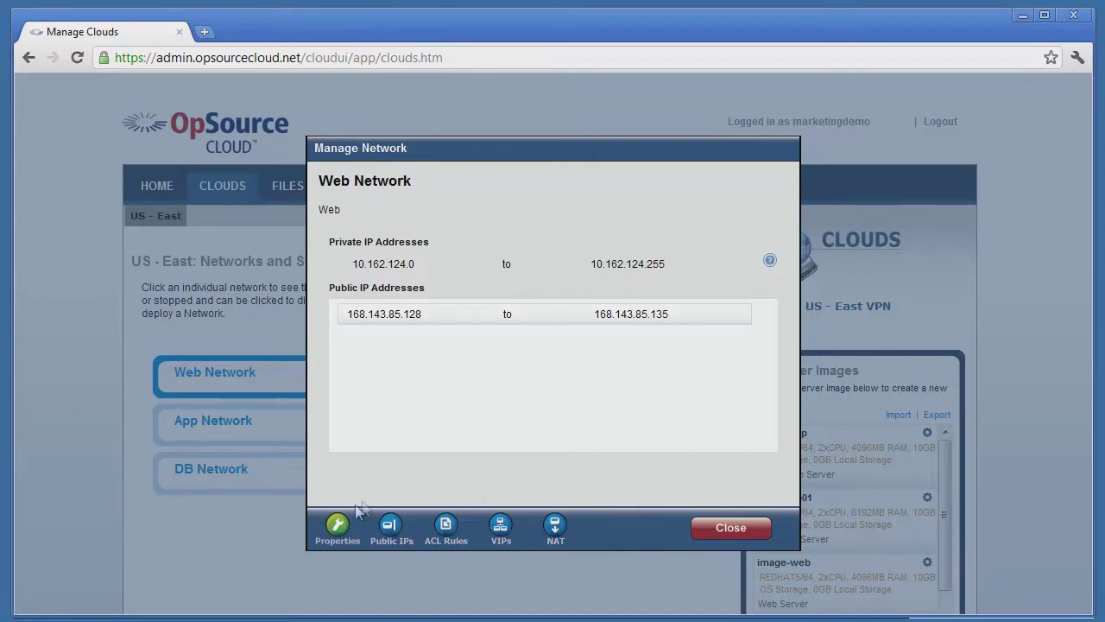
click(339, 526)
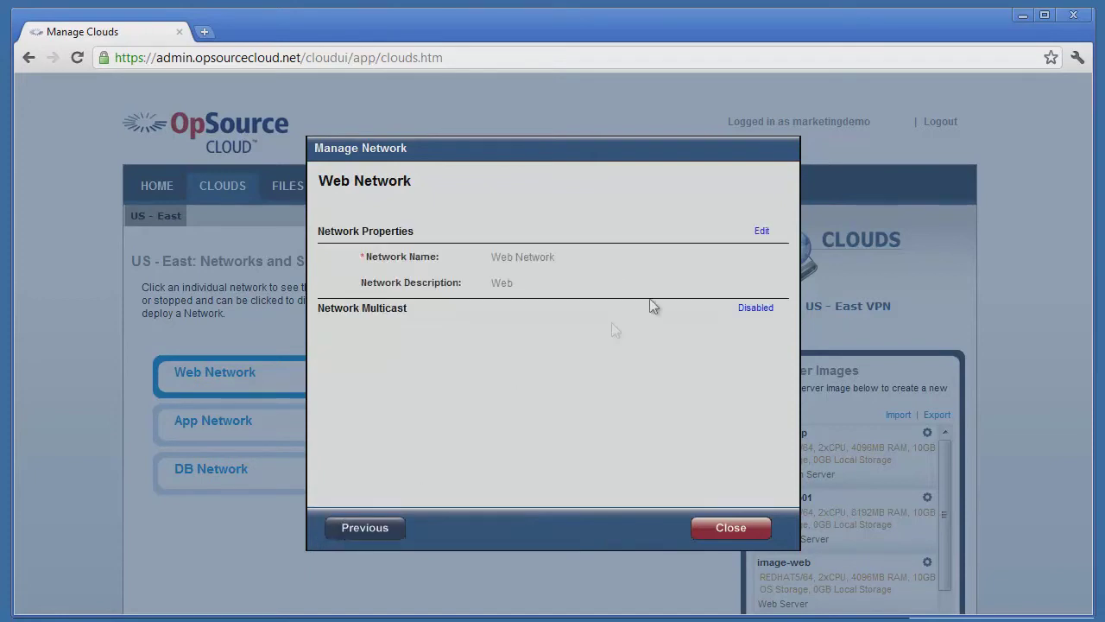
click(761, 231)
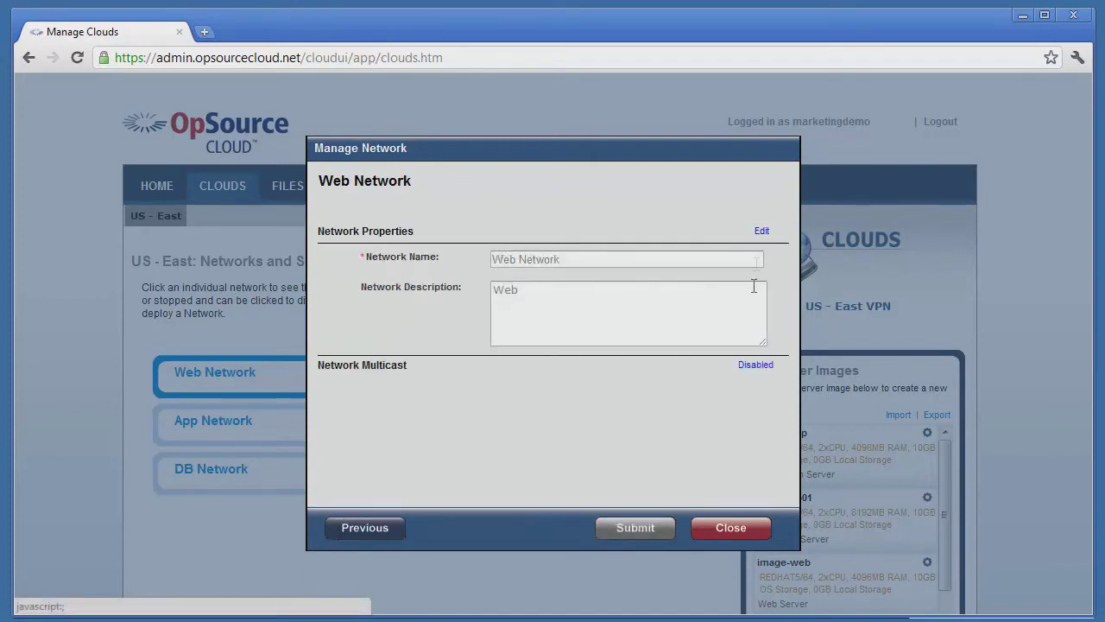
click(377, 530)
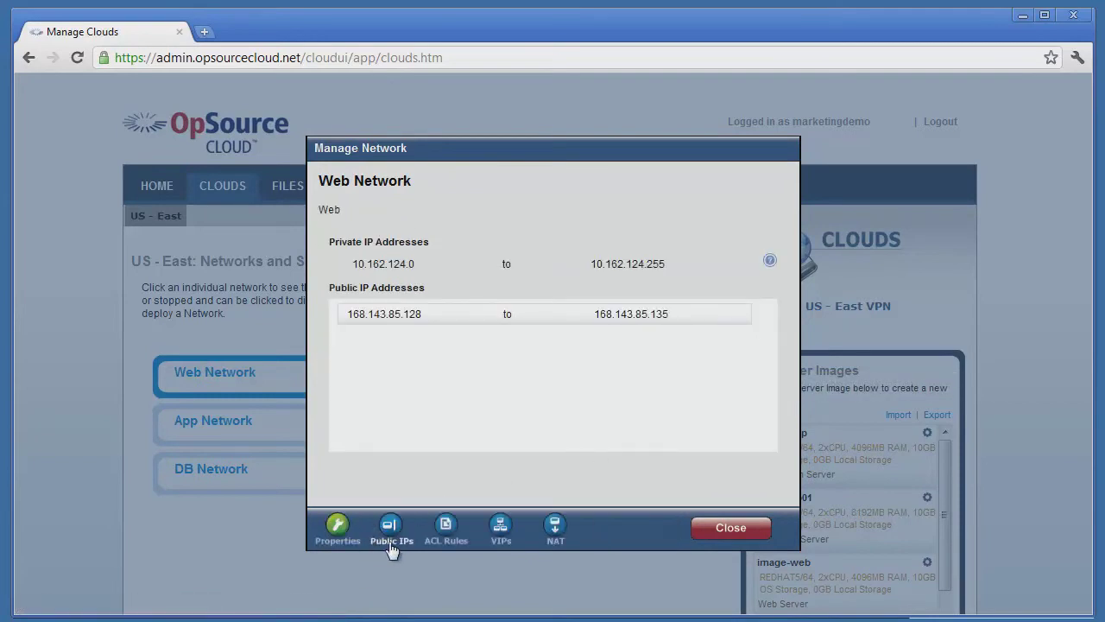
click(389, 527)
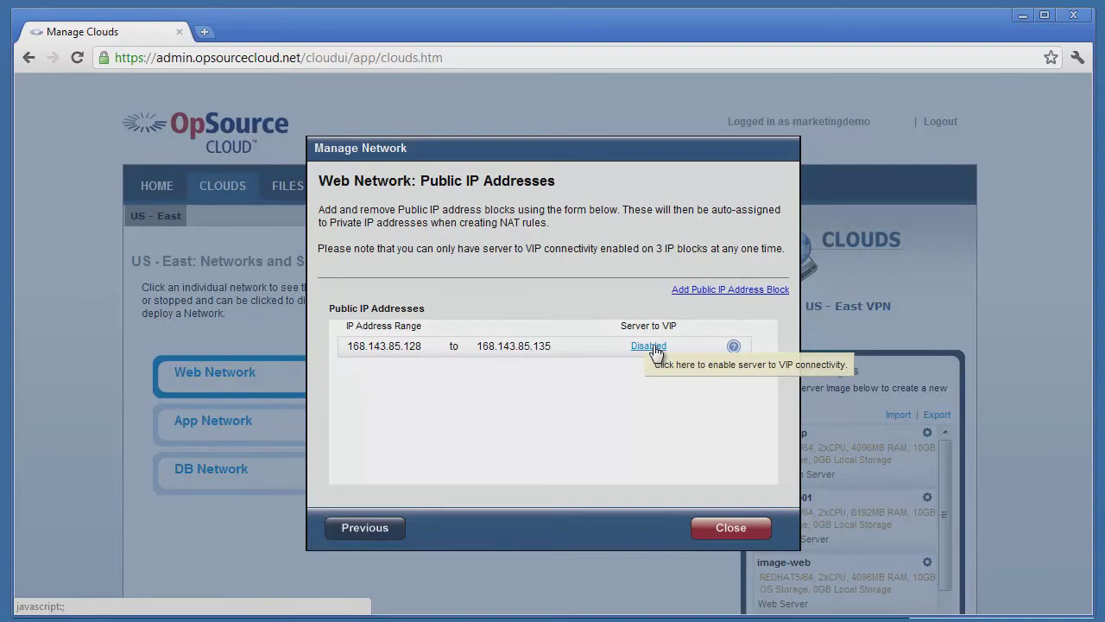
click(368, 528)
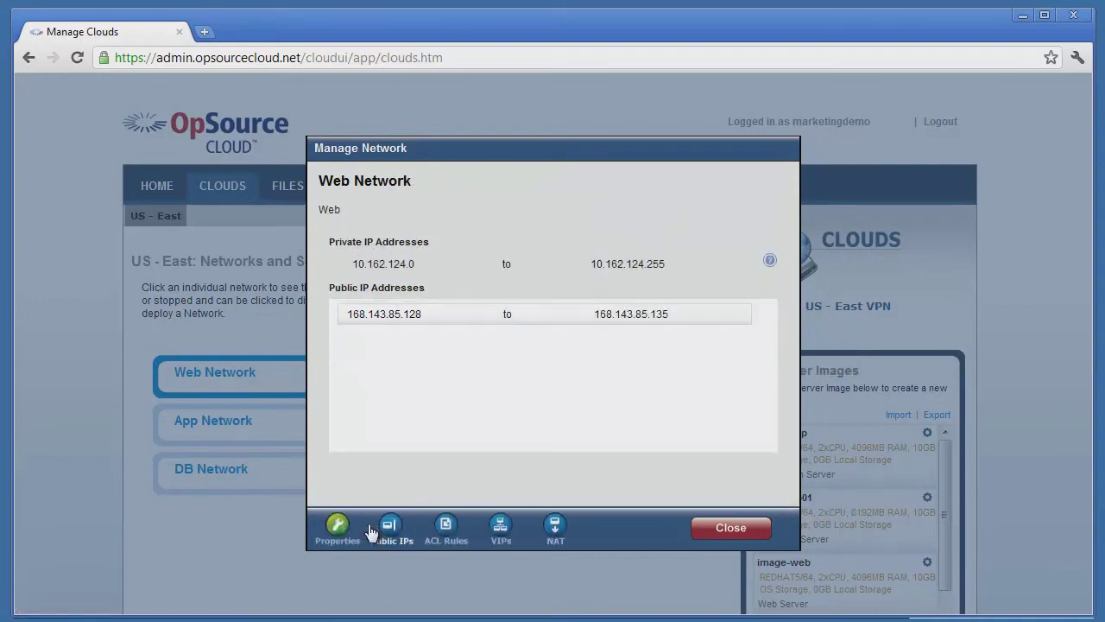
Step: Review the Web Network's ACL rules, including the form for adding a rule and the details of the default rules
click(446, 531)
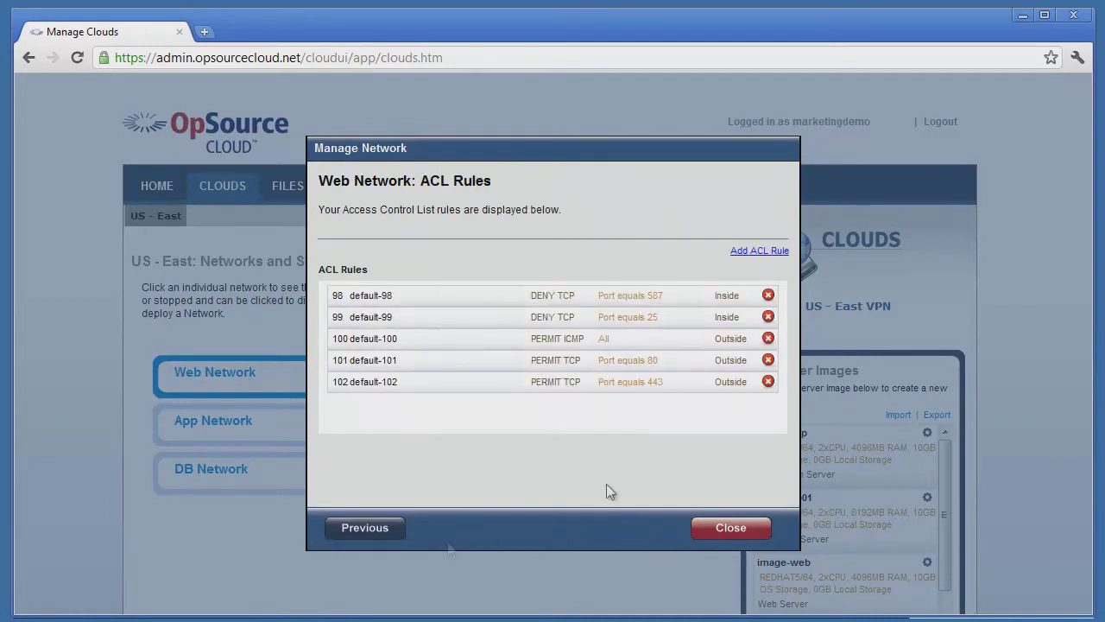
click(760, 251)
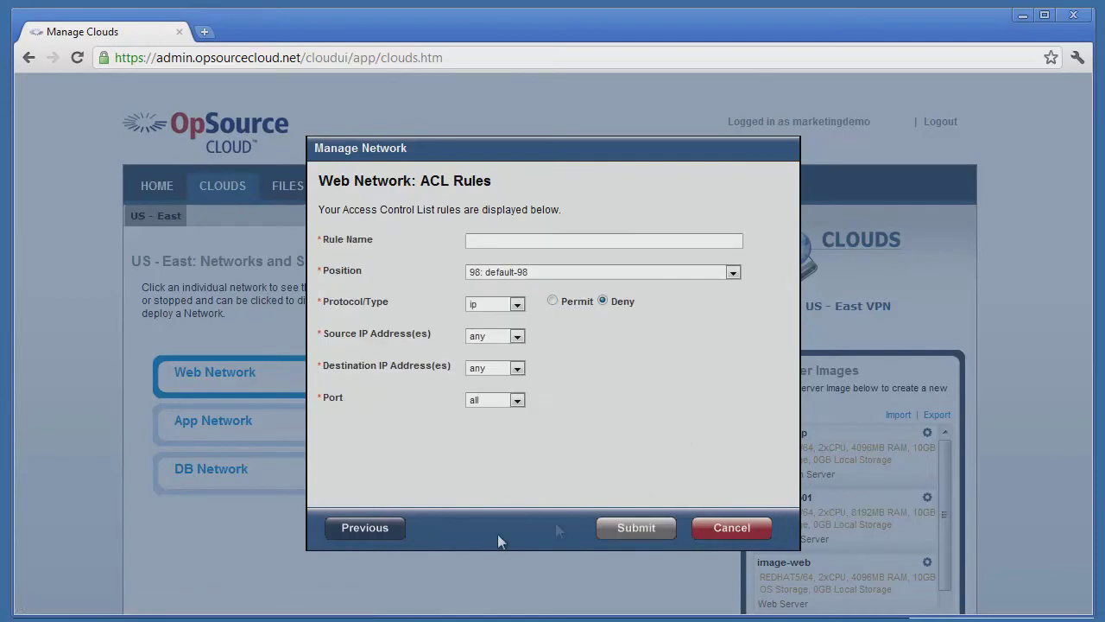
click(370, 534)
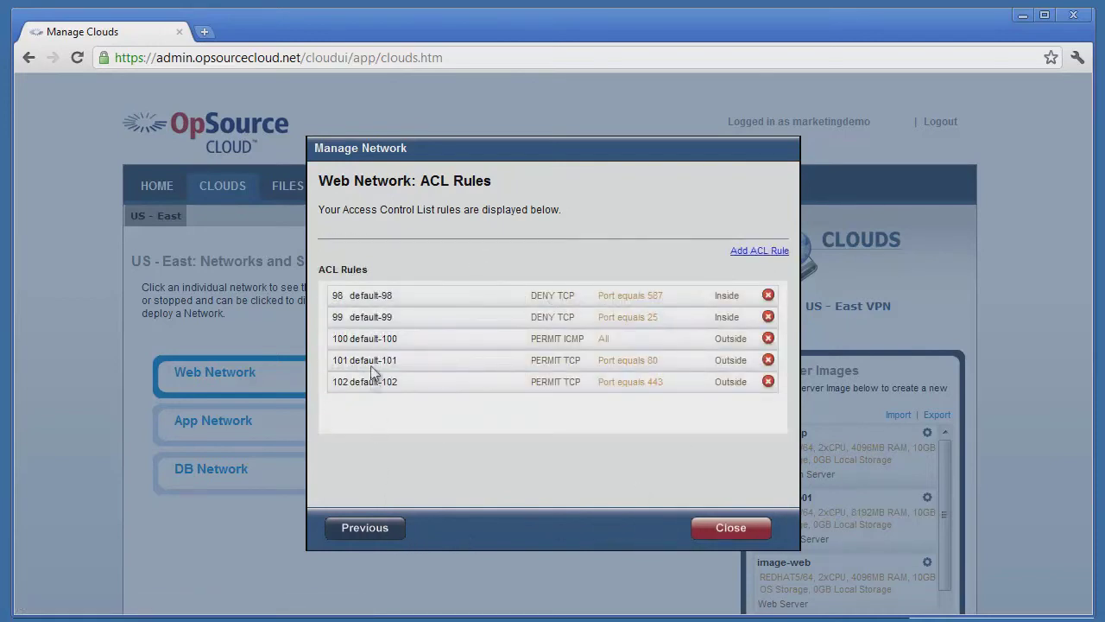
mouse_move(373, 365)
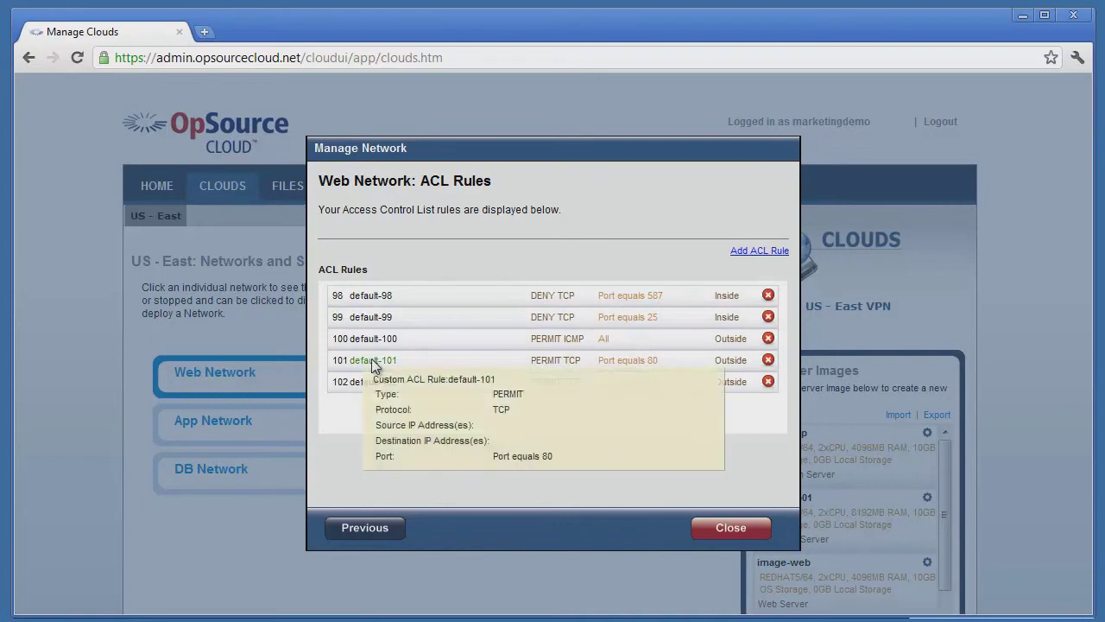
mouse_move(360, 388)
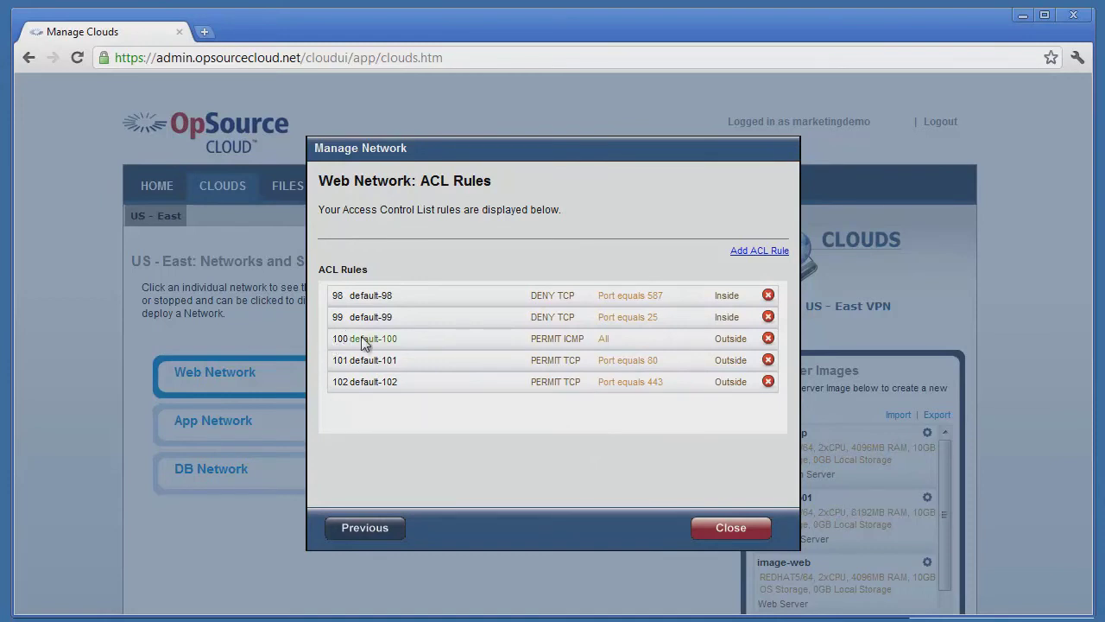
mouse_move(361, 343)
mouse_move(361, 298)
mouse_move(362, 321)
click(354, 525)
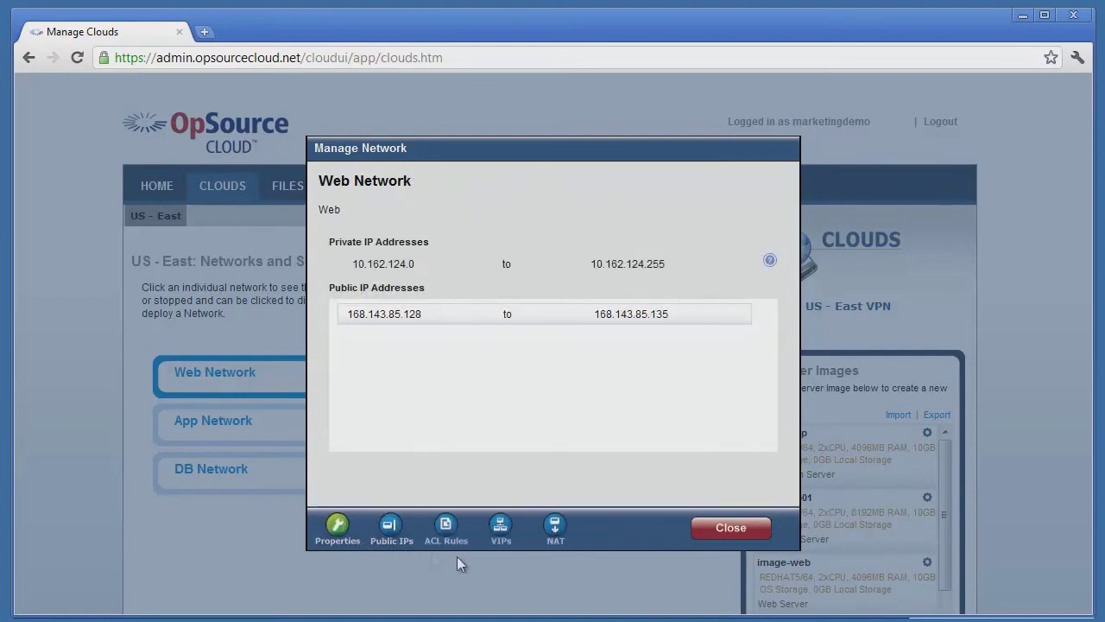
Step: Look through the VIPs, Server Farms and Real Servers sections of the Web Network's VIP settings
click(502, 544)
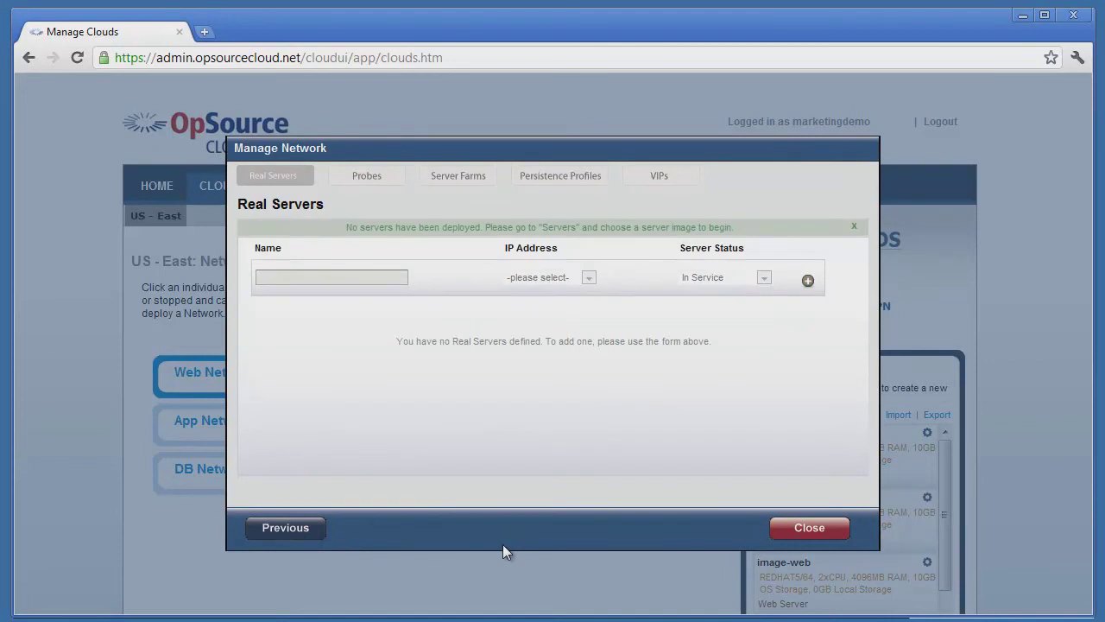
click(660, 179)
click(473, 181)
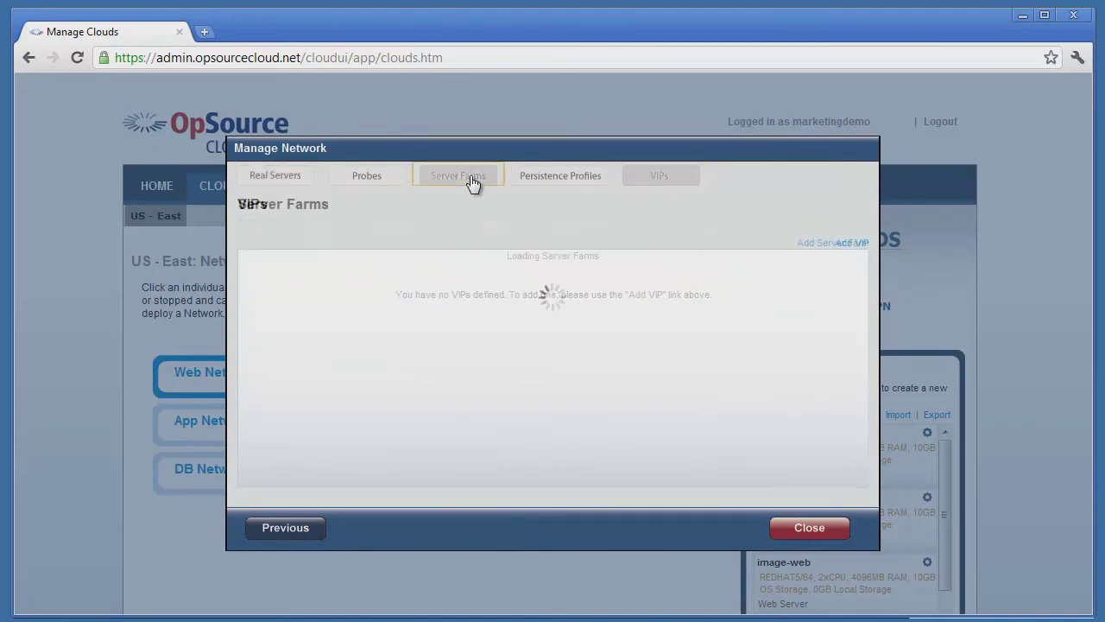
click(292, 178)
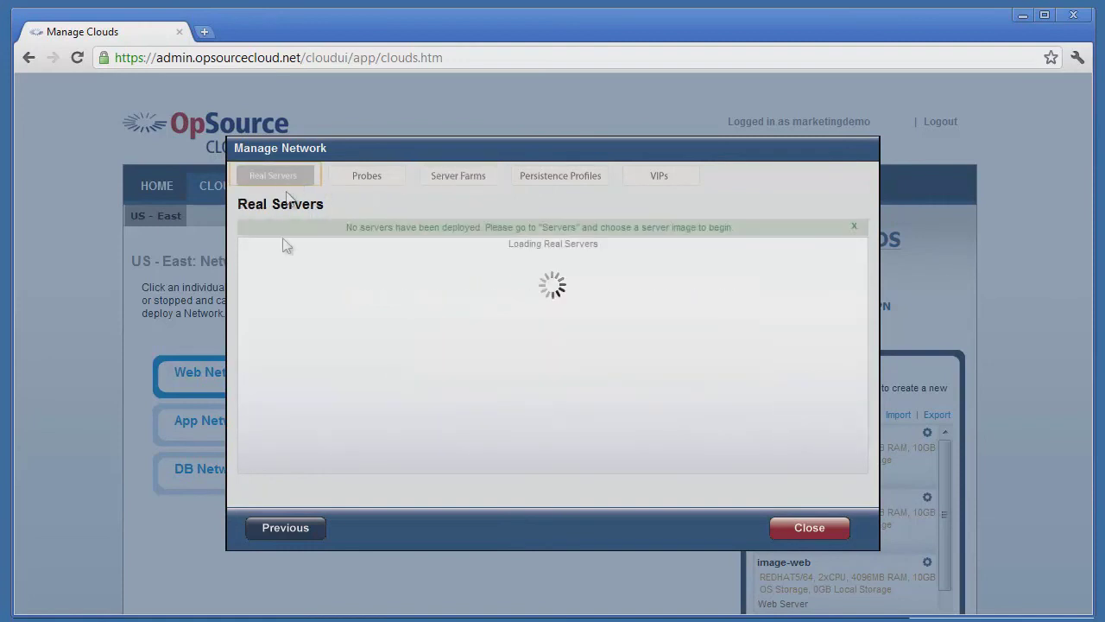
click(283, 527)
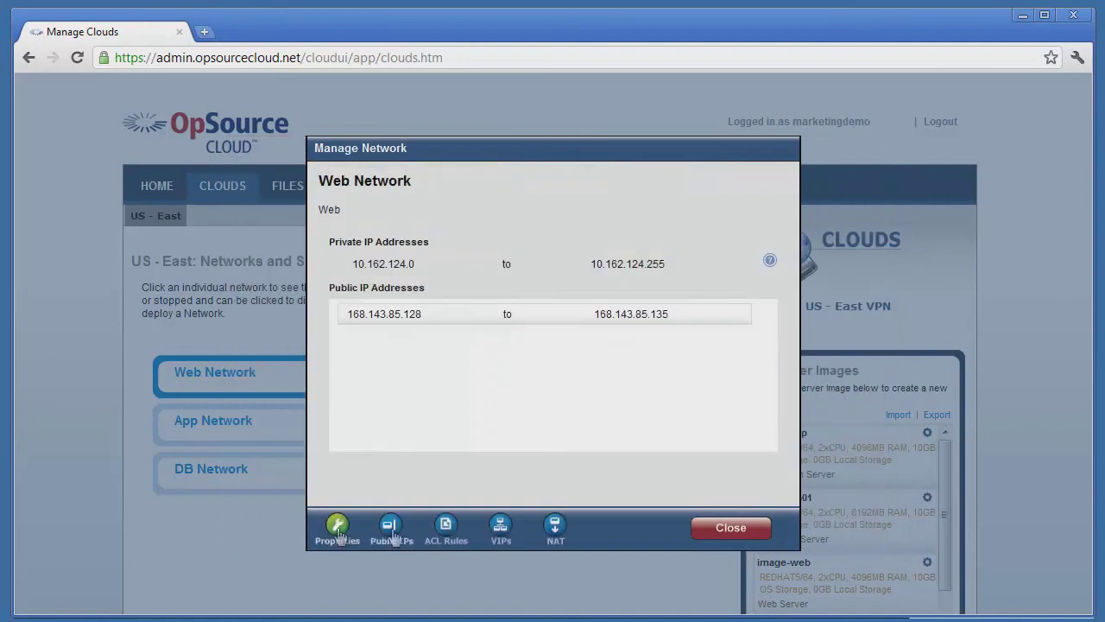
Step: View the Web Network's NAT settings, and return to the list of deployed networks
click(555, 531)
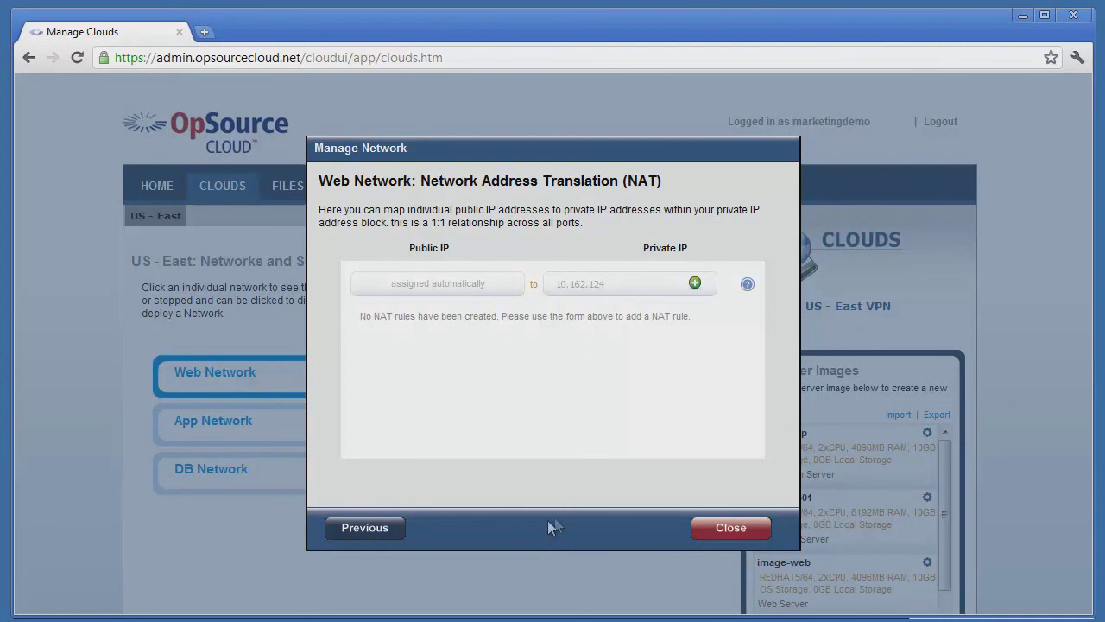
click(378, 534)
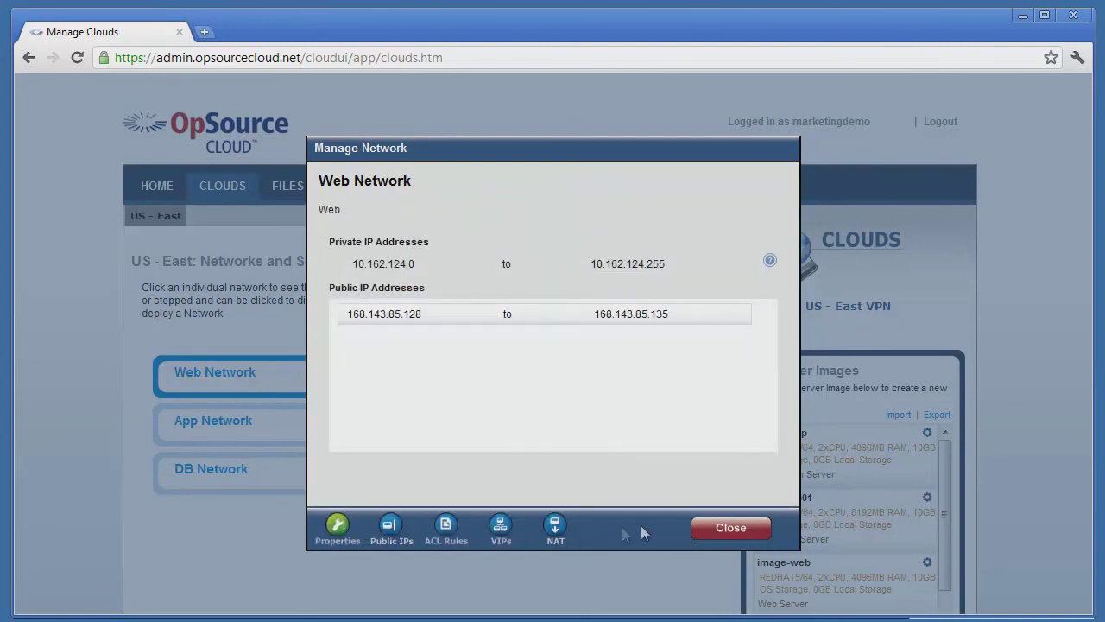
click(724, 530)
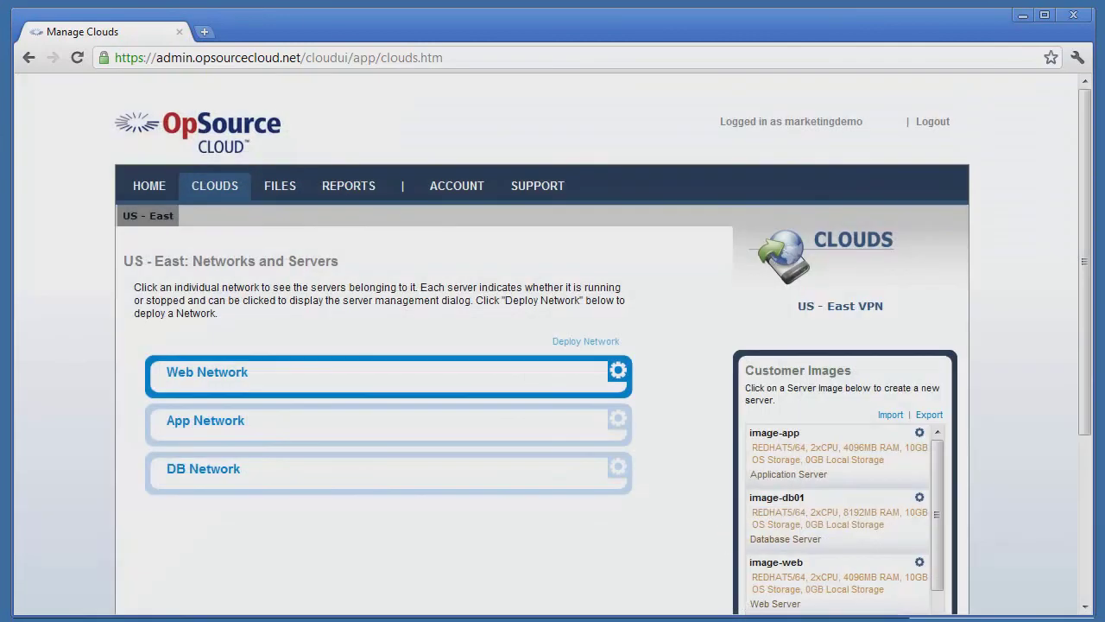